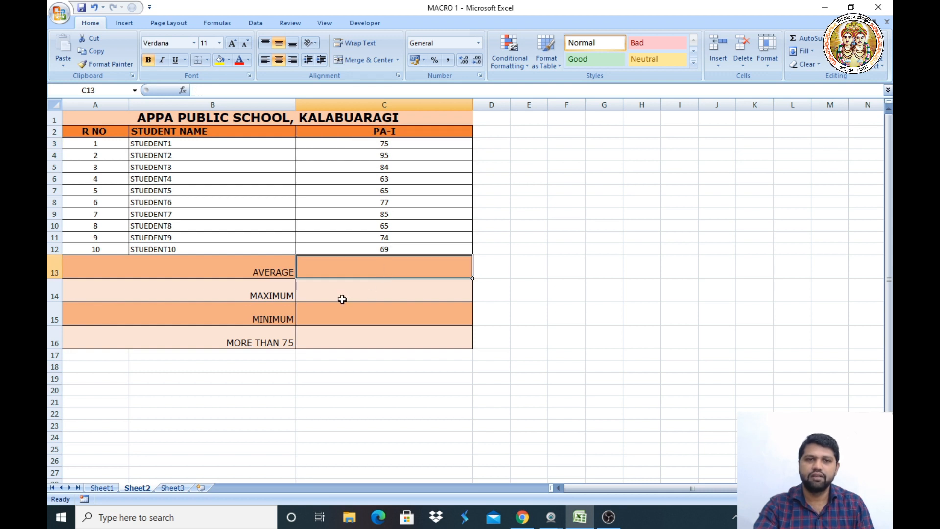
Examine the empty summary cells and the marks on Sheet2 (PA-I) and Sheet3 (PA-II), ending on Sheet2.
left_click(345, 295)
left_click(377, 321)
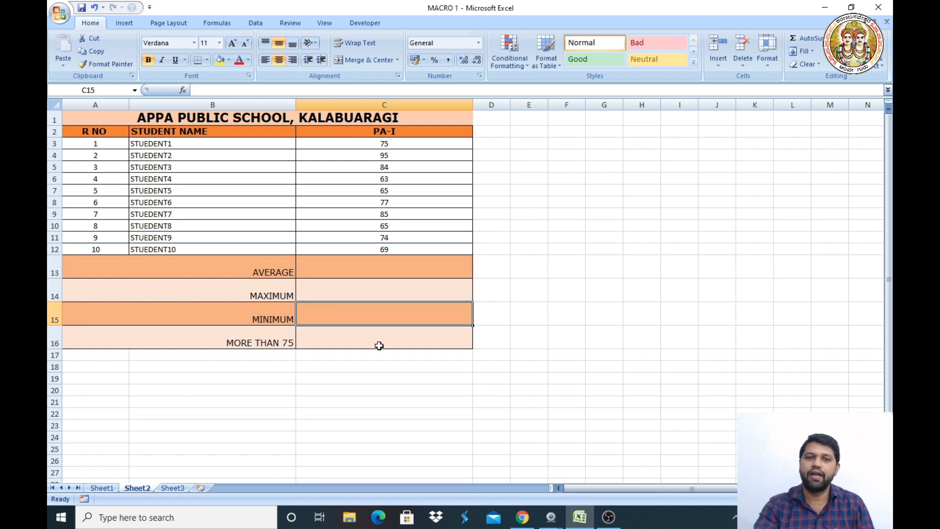
left_click(380, 342)
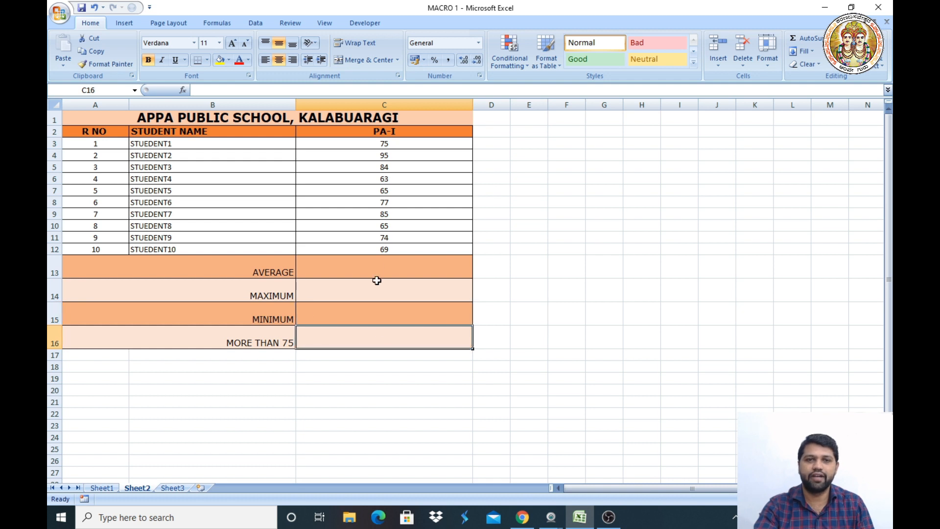
left_click(178, 488)
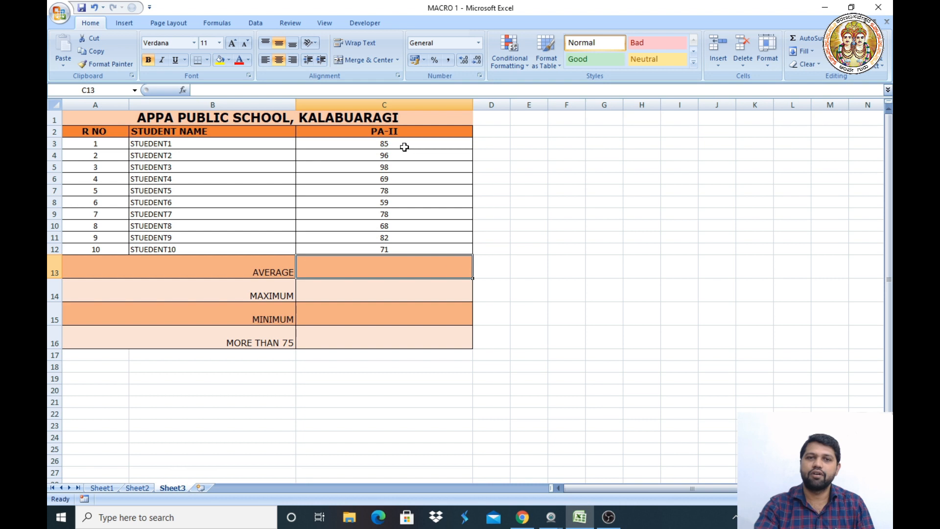
left_click(137, 488)
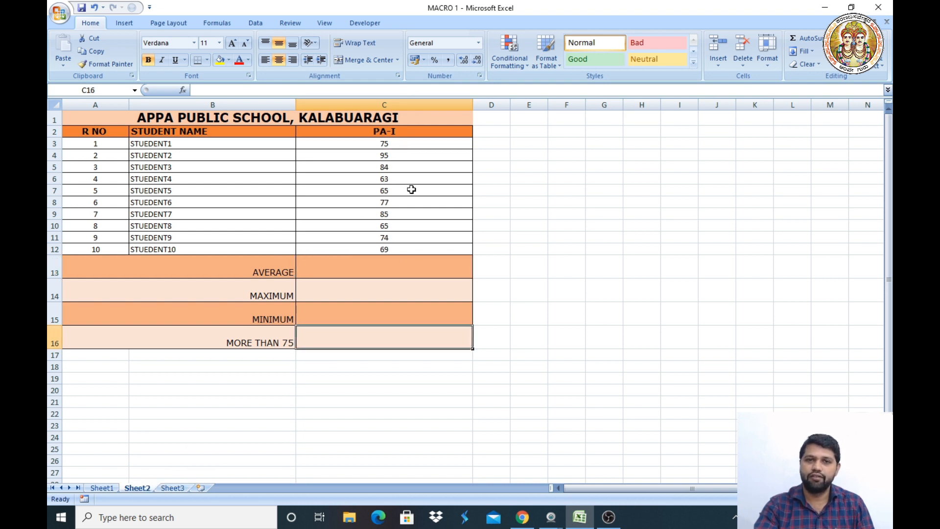
left_click(177, 488)
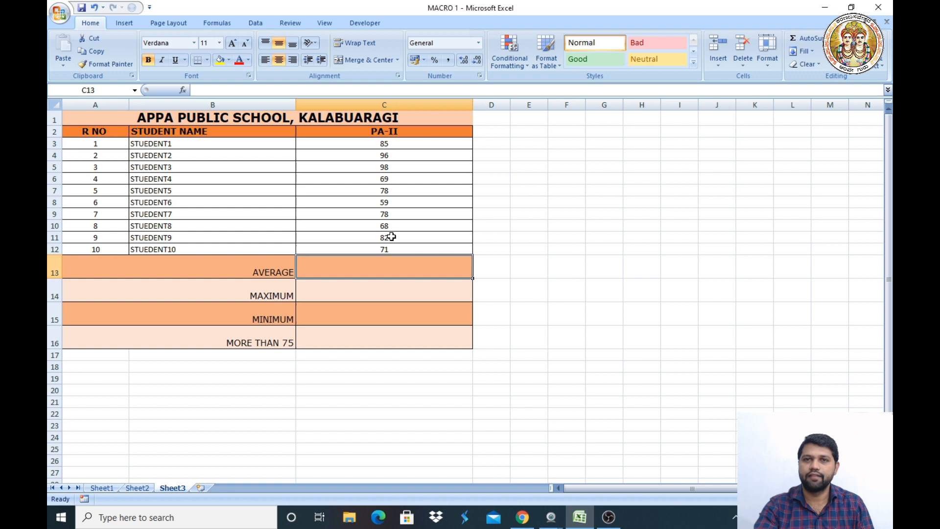
left_click(145, 489)
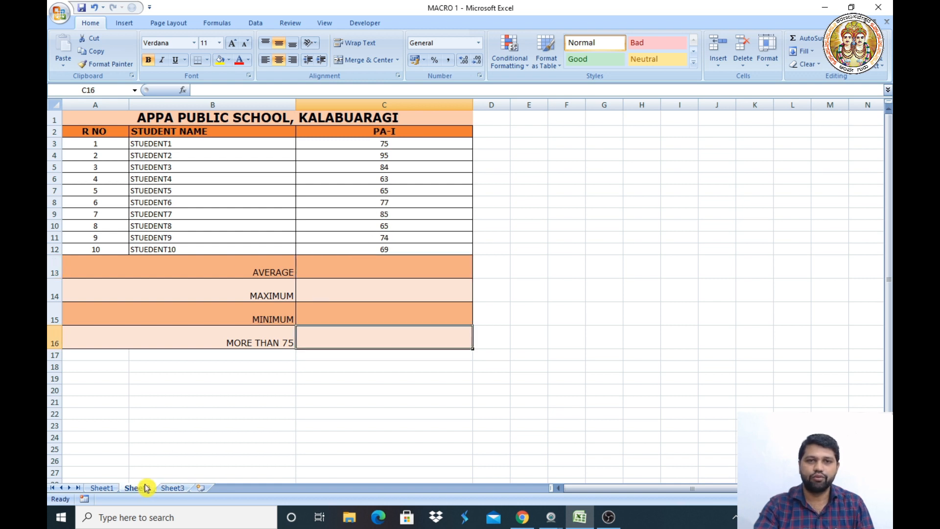
left_click(374, 277)
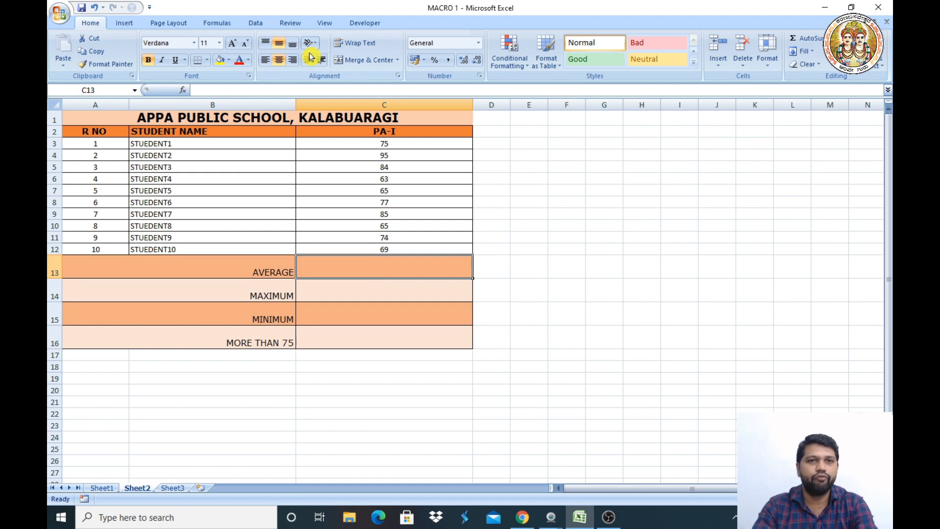
With cell C3 on Sheet2 selected, start recording a macro named MACROSEXAMPLE with the shortcut Ctrl+Shift+P.
left_click(326, 25)
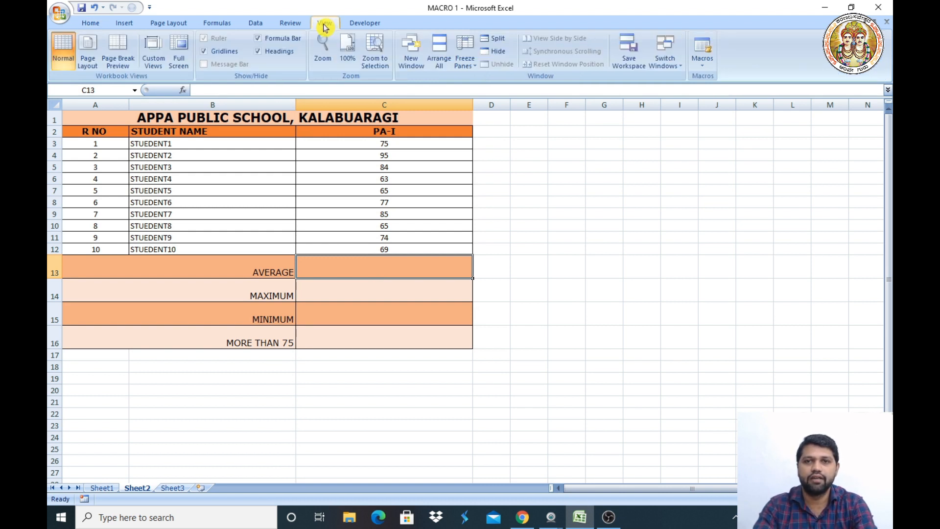
left_click(705, 69)
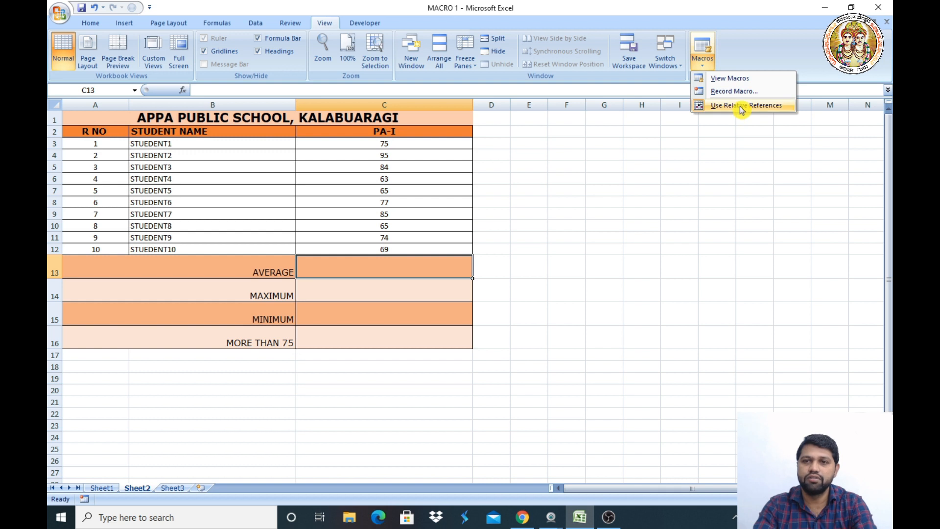
left_click(399, 143)
left_click(400, 142)
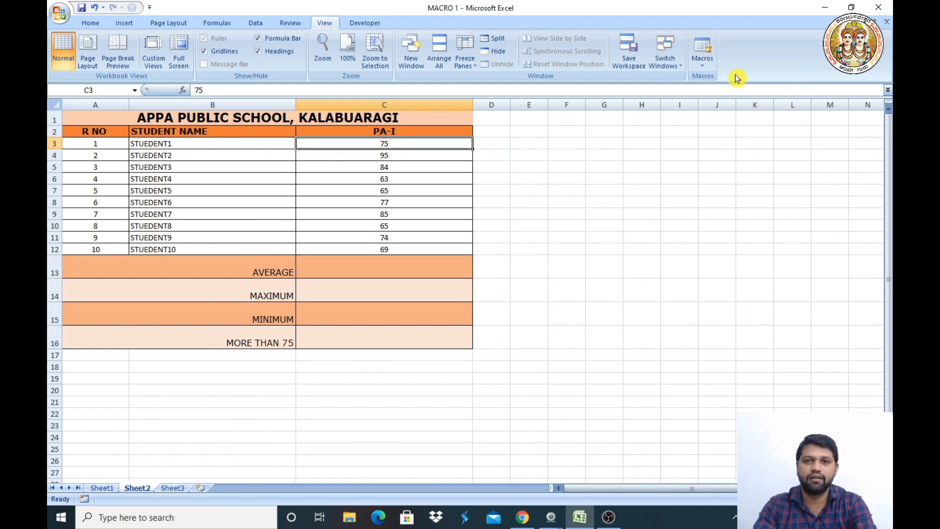
left_click(707, 70)
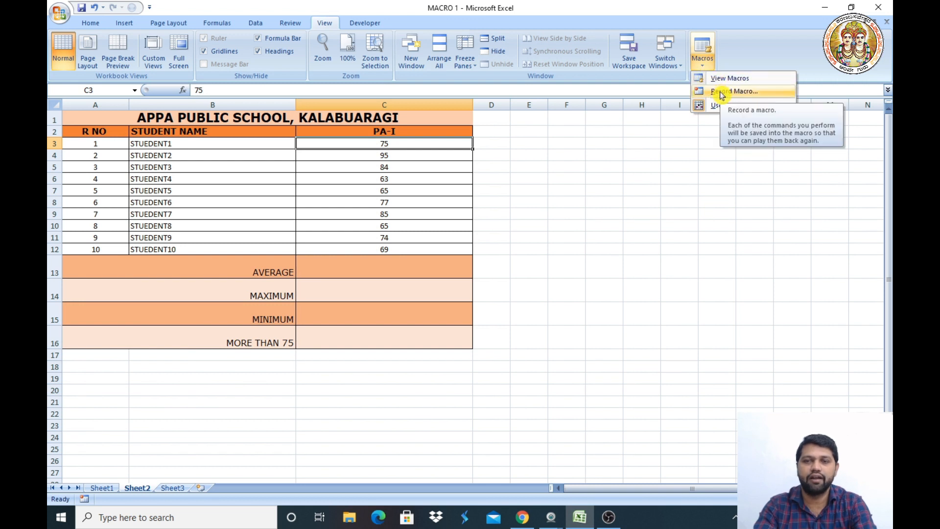
left_click(722, 92)
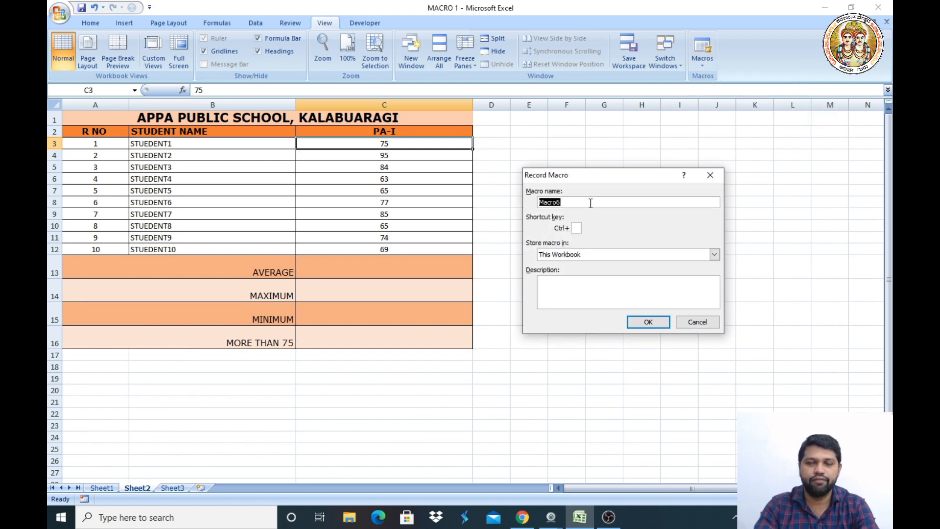
type("MACROSEXAMPLE")
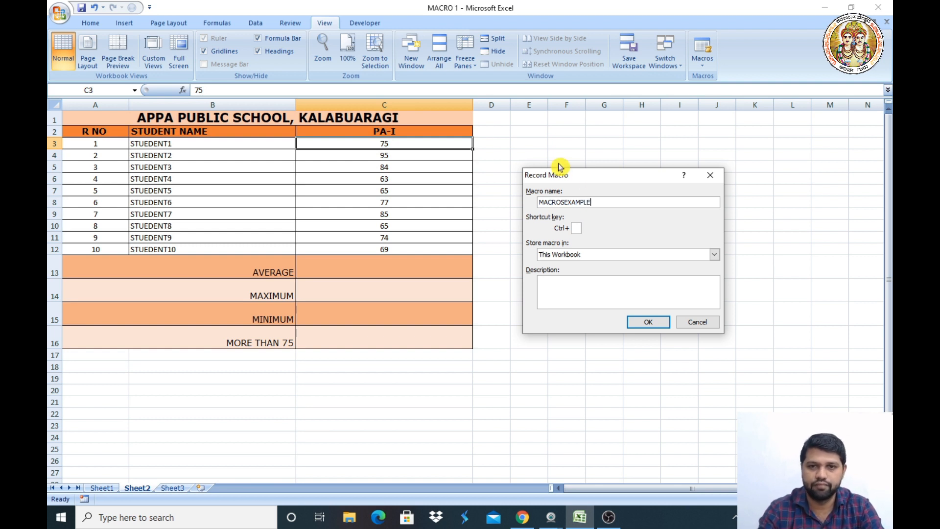
key("Tab")
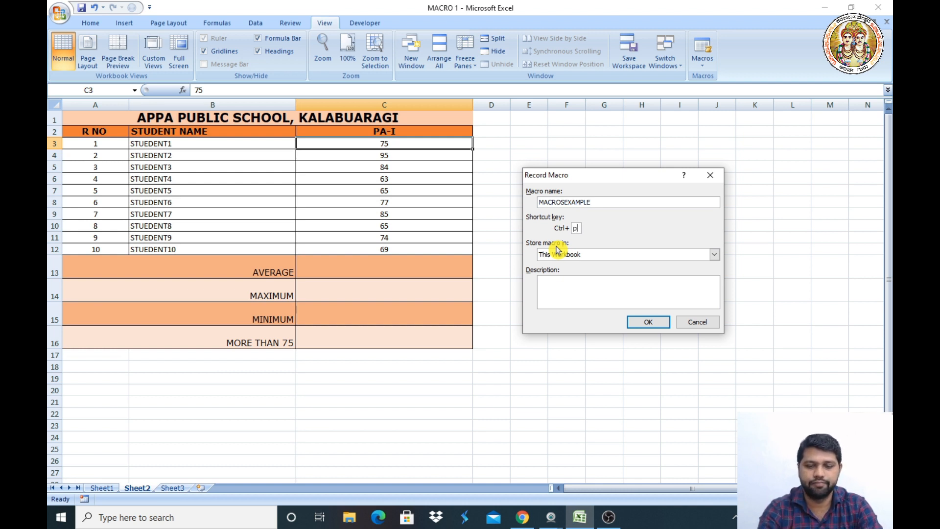
type("P")
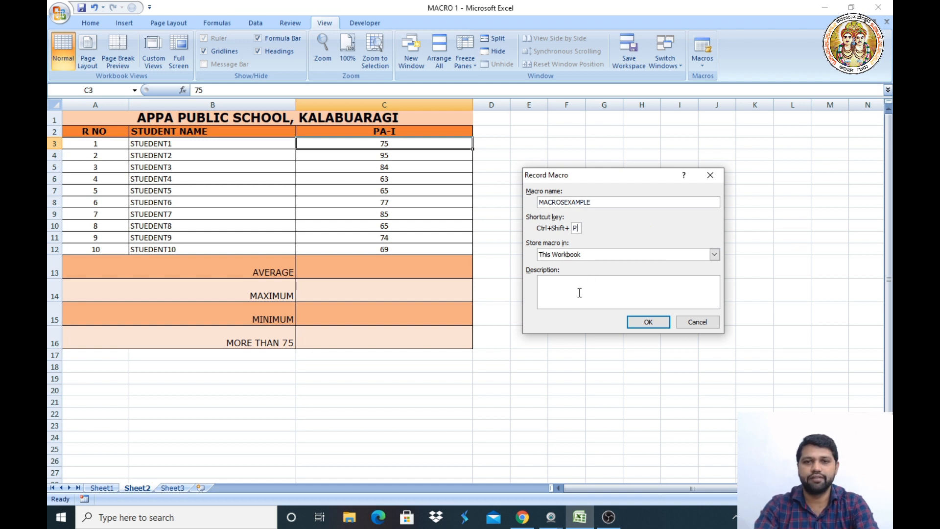
left_click(646, 323)
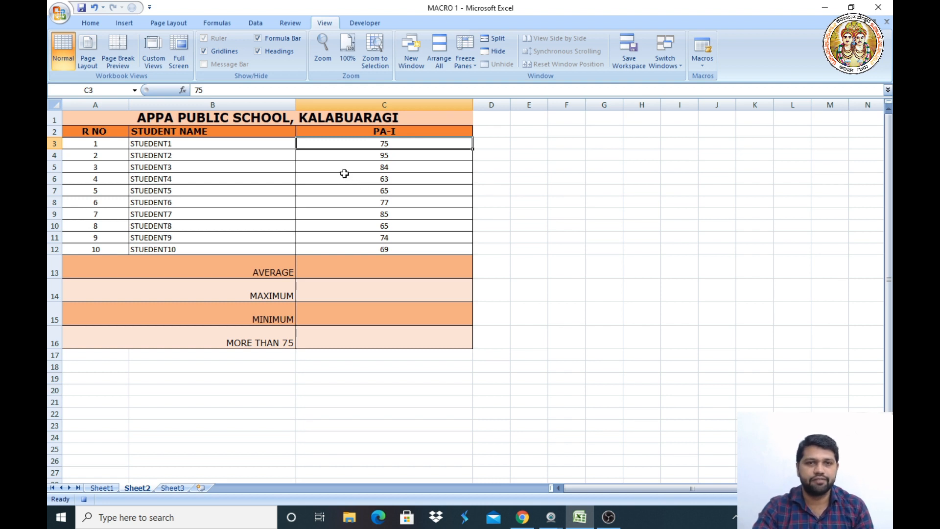
Calculate the average of the PA-I marks in C13 with =AVERAGE(C3:C12).
left_click(357, 265)
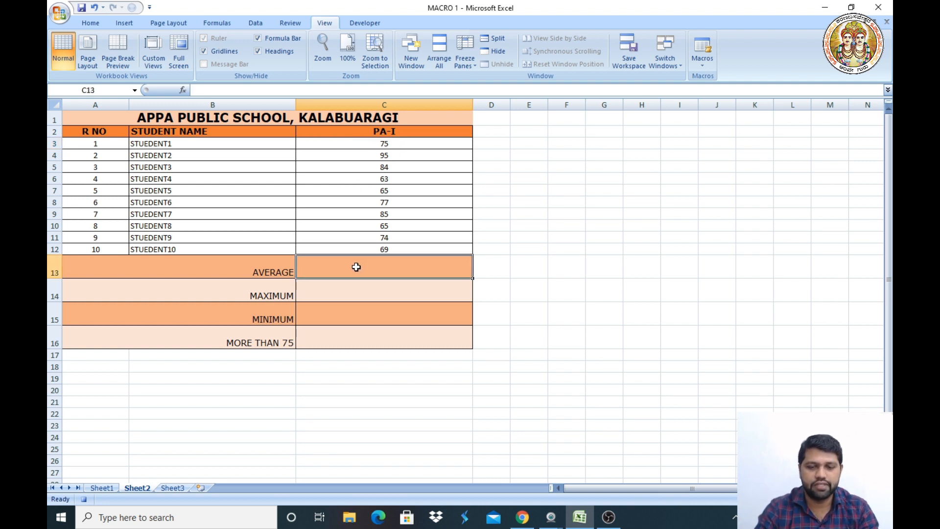
type("=")
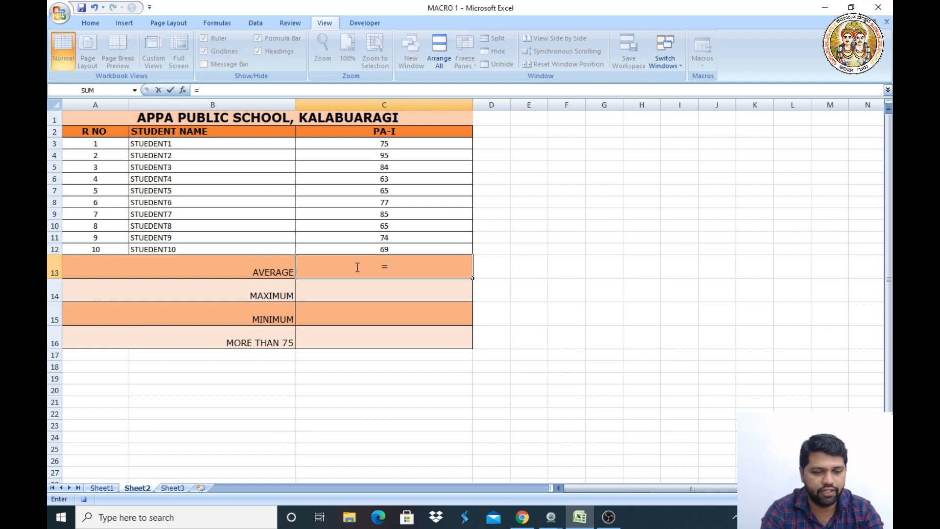
type("AVERAGE(")
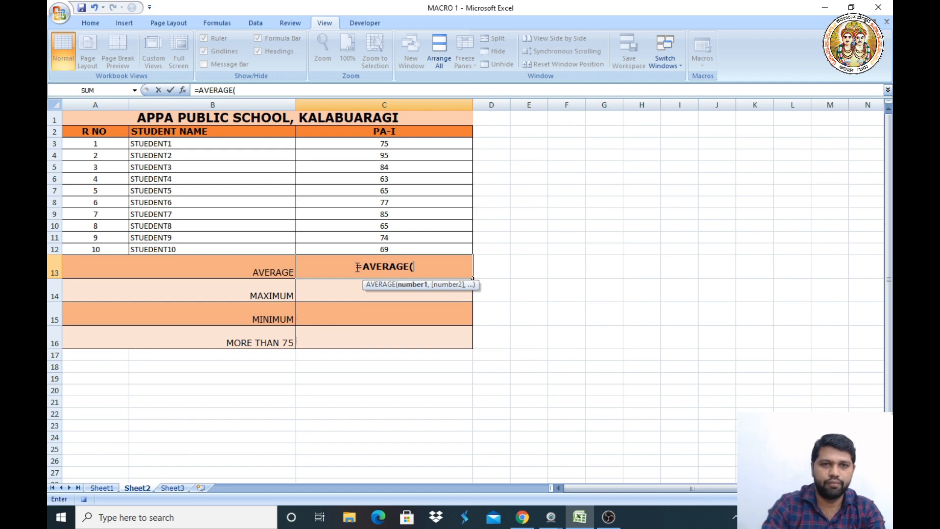
left_click_drag(413, 144, 410, 248)
type(")")
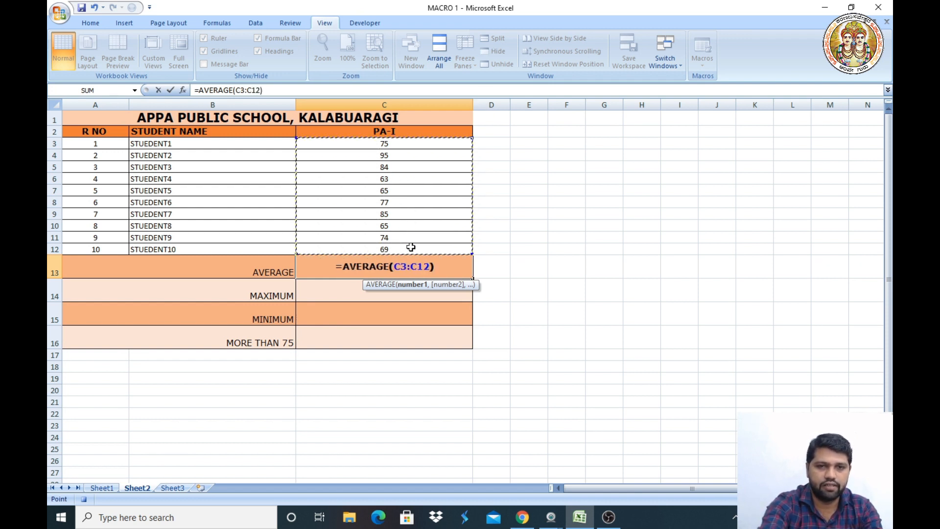
key("Return")
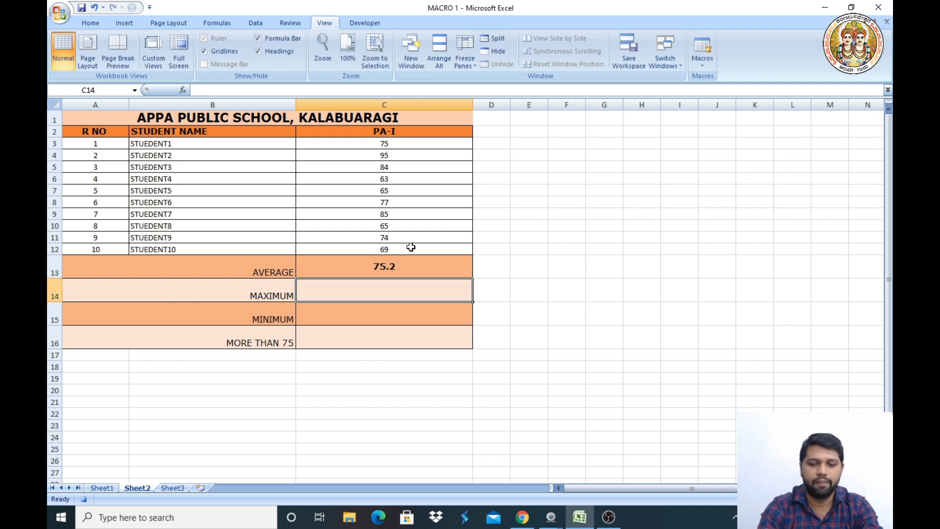
Calculate the highest PA-I mark in C14 with =MAX(C3:C12).
type("=MAX")
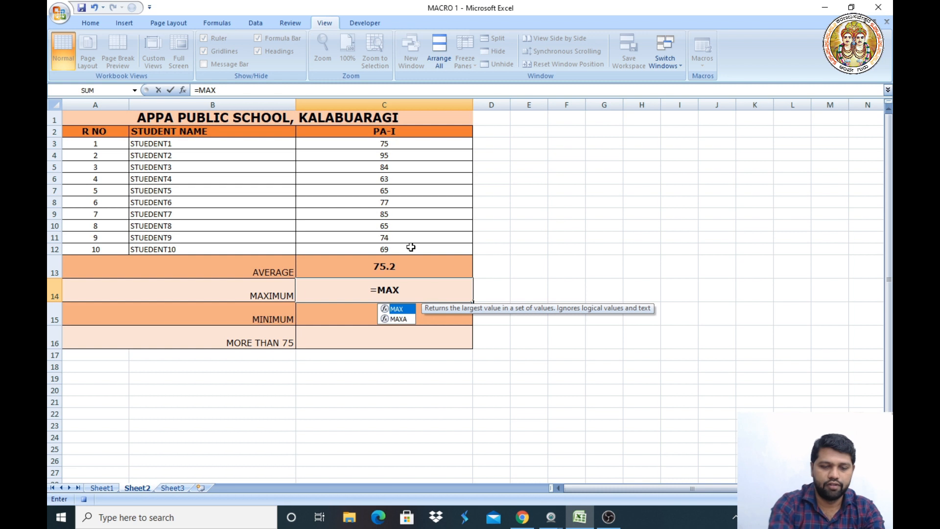
type("(")
left_click(388, 142)
left_click_drag(388, 141, 391, 248)
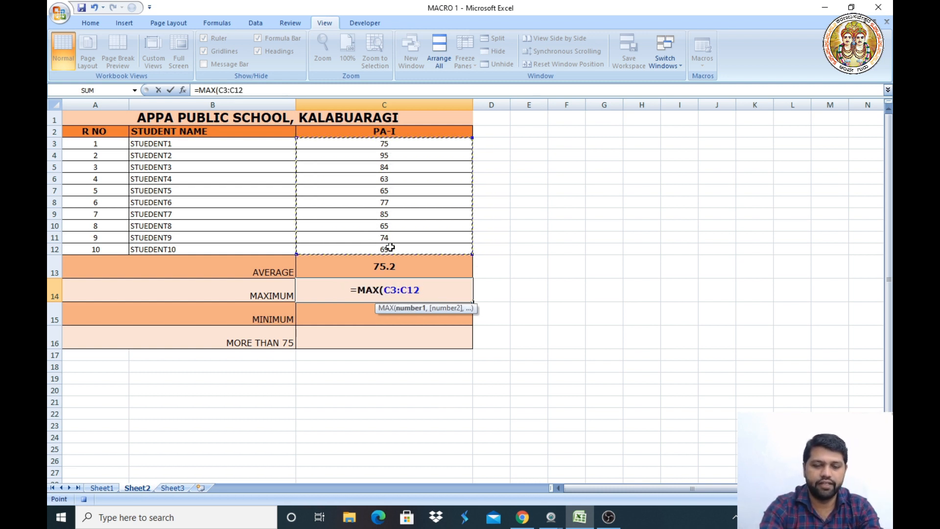
type(")")
key("Return")
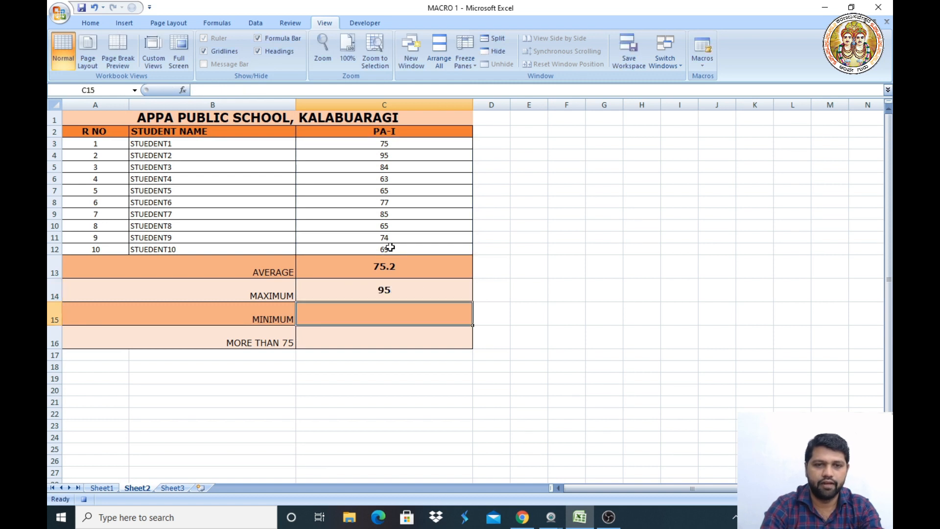
Calculate the lowest PA-I mark in C15 with =MIN(C3:C12).
type("=")
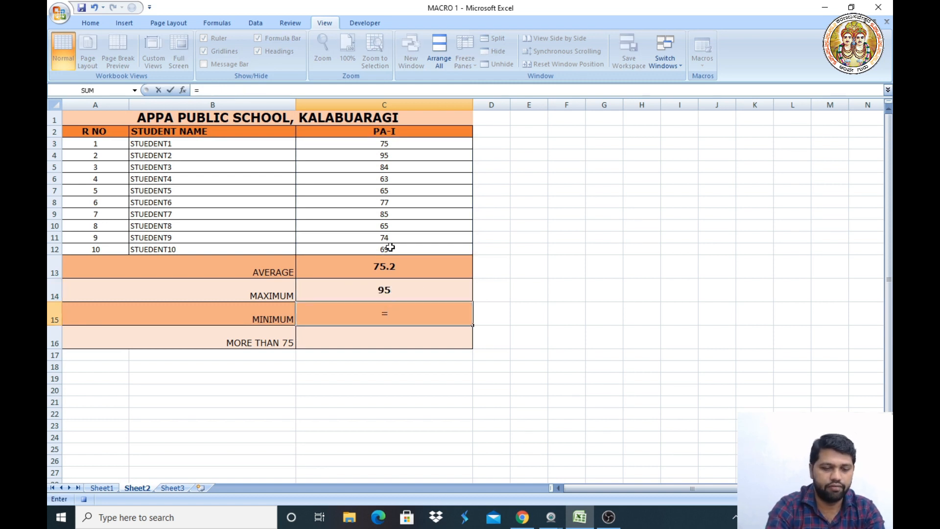
type("MIN")
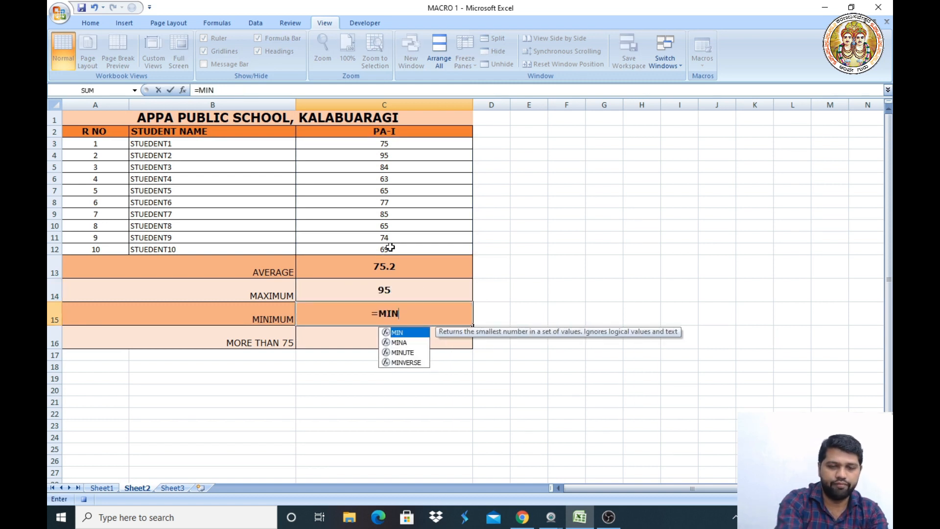
type("(")
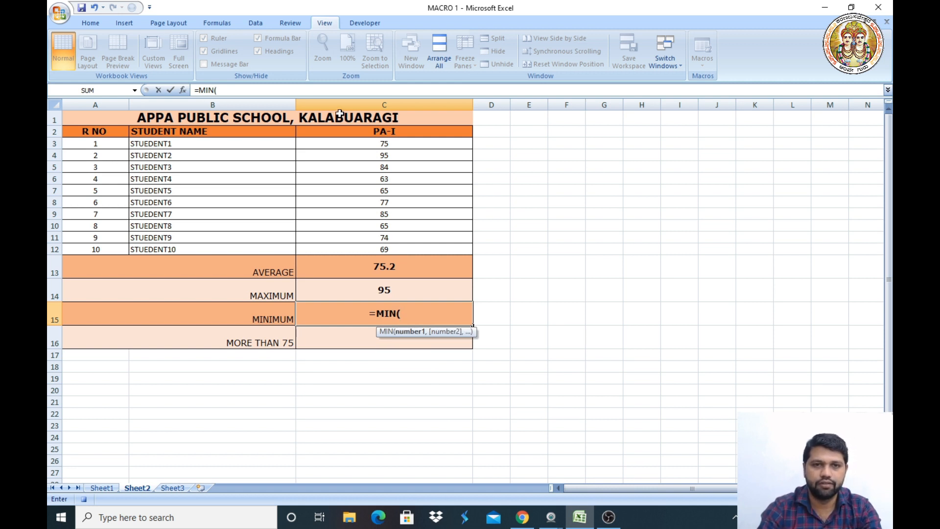
left_click_drag(383, 143, 387, 247)
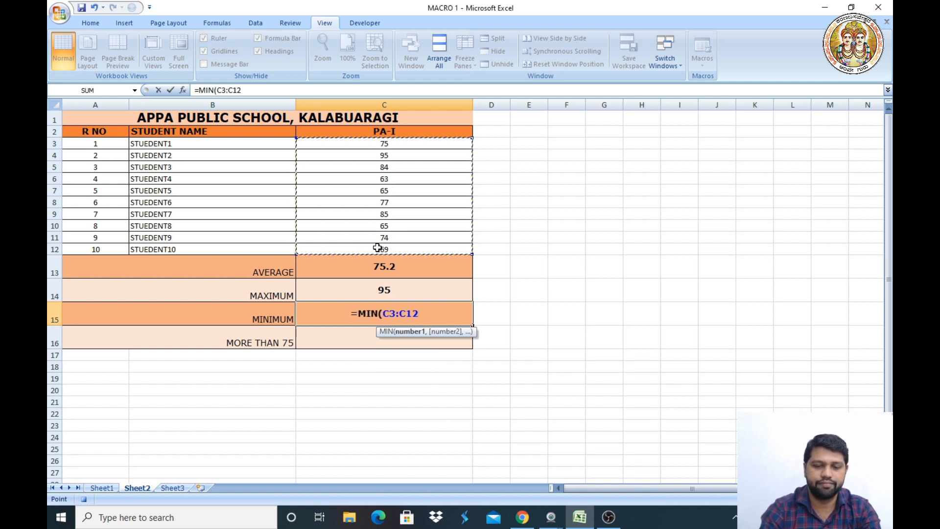
type(")")
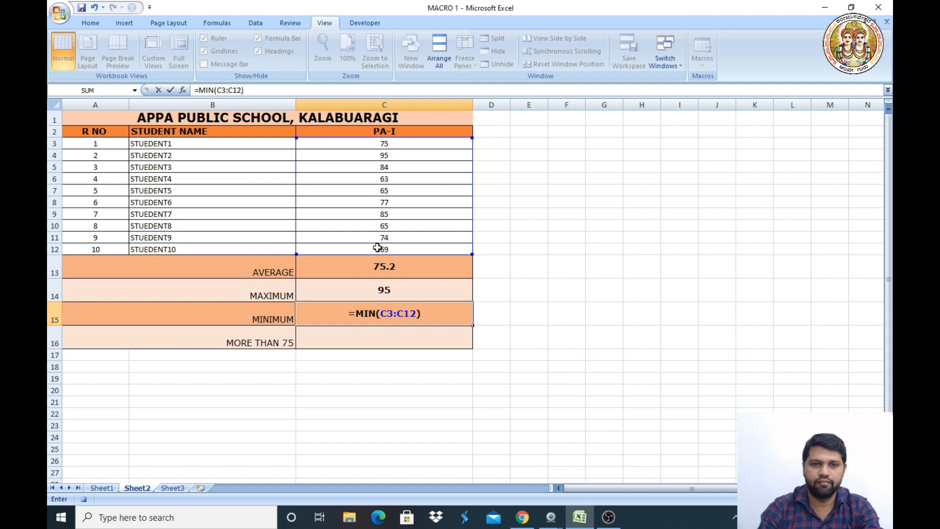
key("Return")
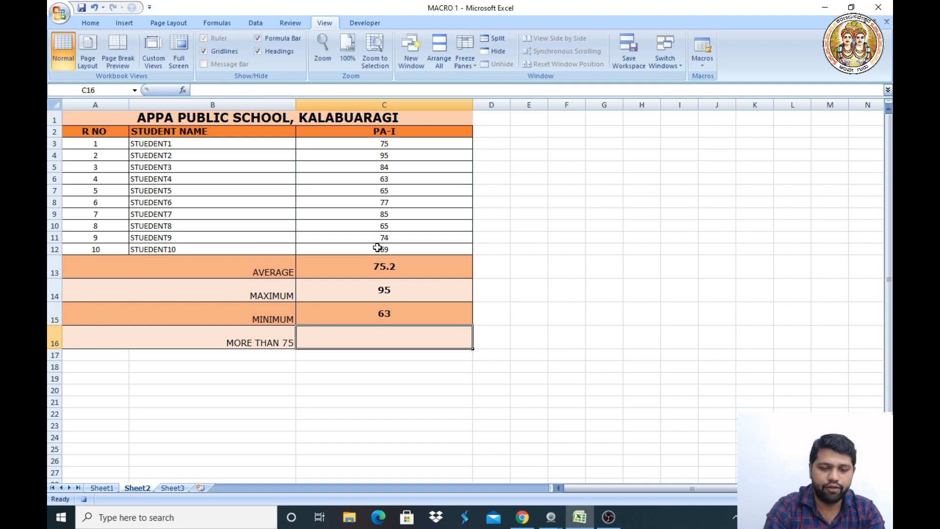
Count the PA-I marks above 75 in C16 with =COUNTIF(C3:C12,">75") and stop recording the macro.
type("=")
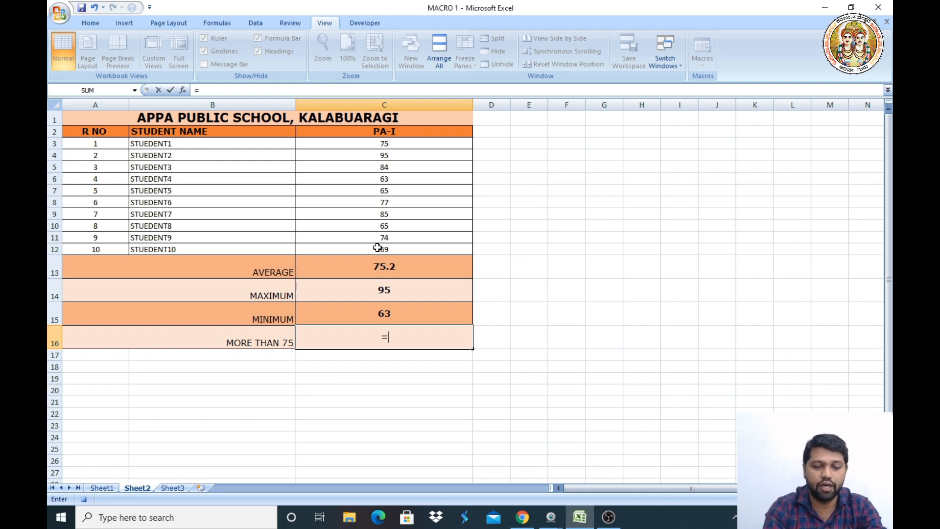
type("C")
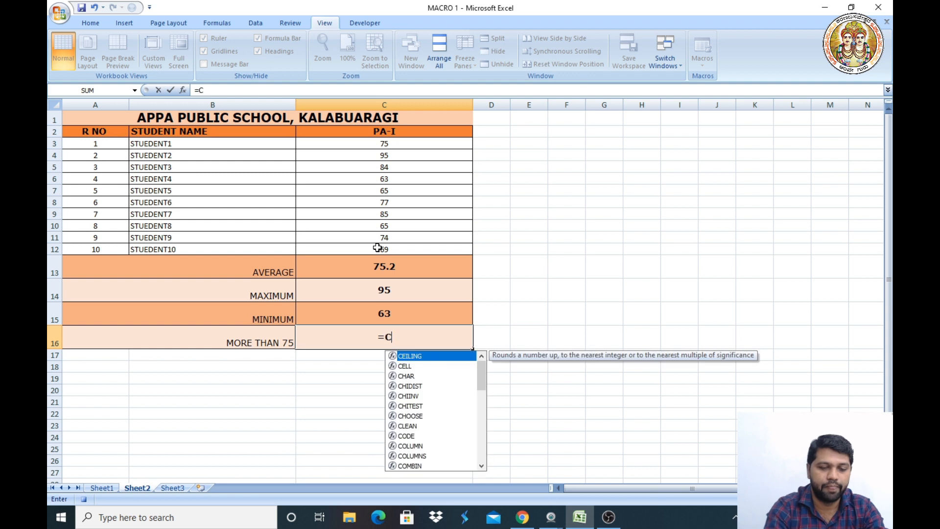
type("OUNT")
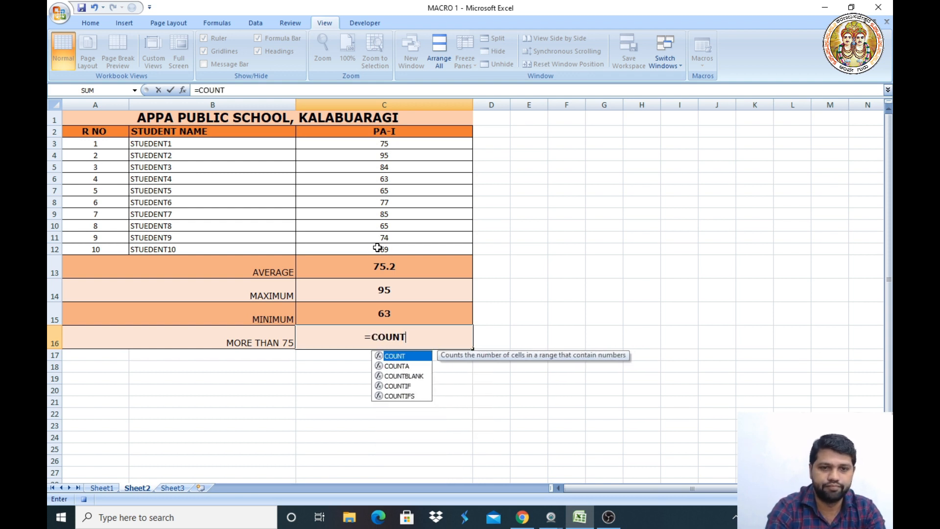
type("IF")
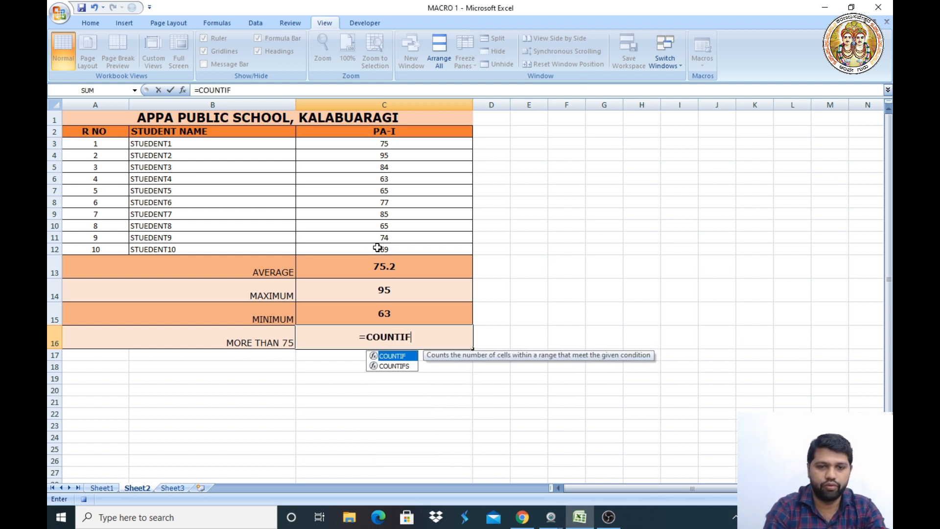
type("(")
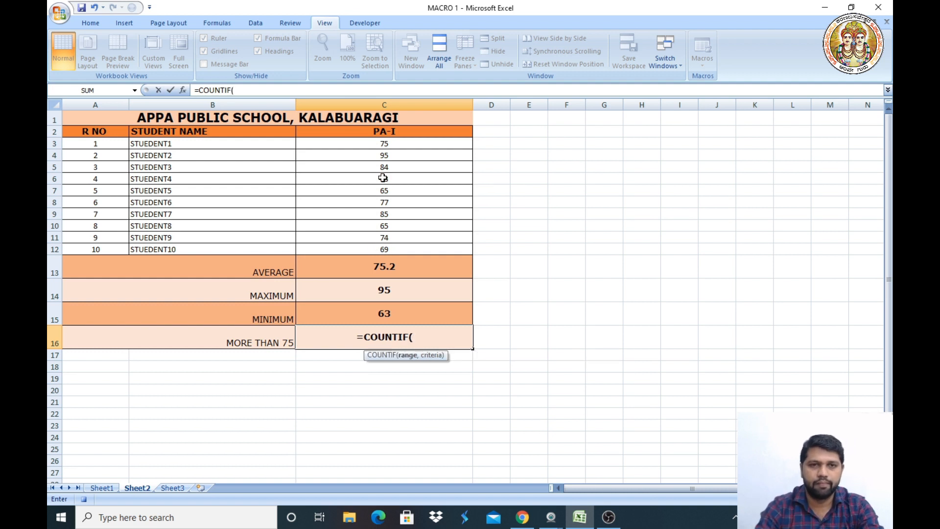
left_click_drag(385, 148, 352, 248)
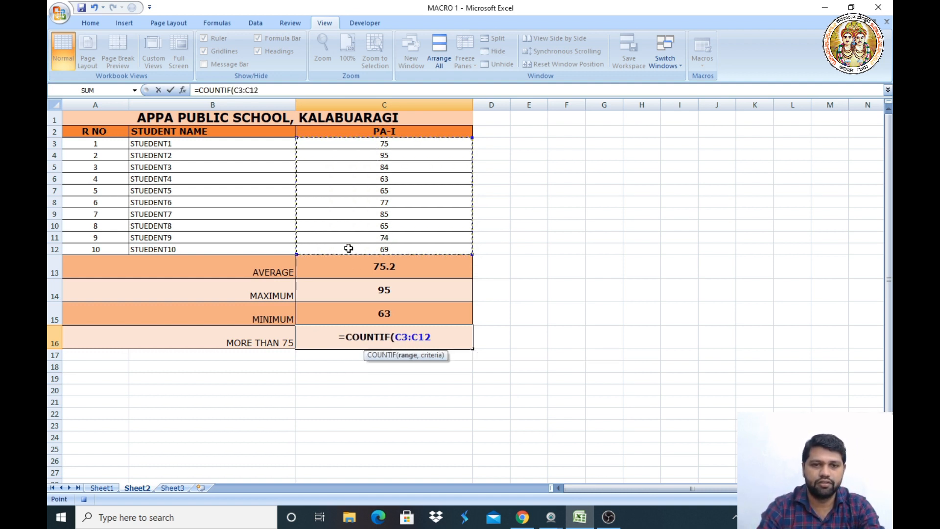
type(",\">75")
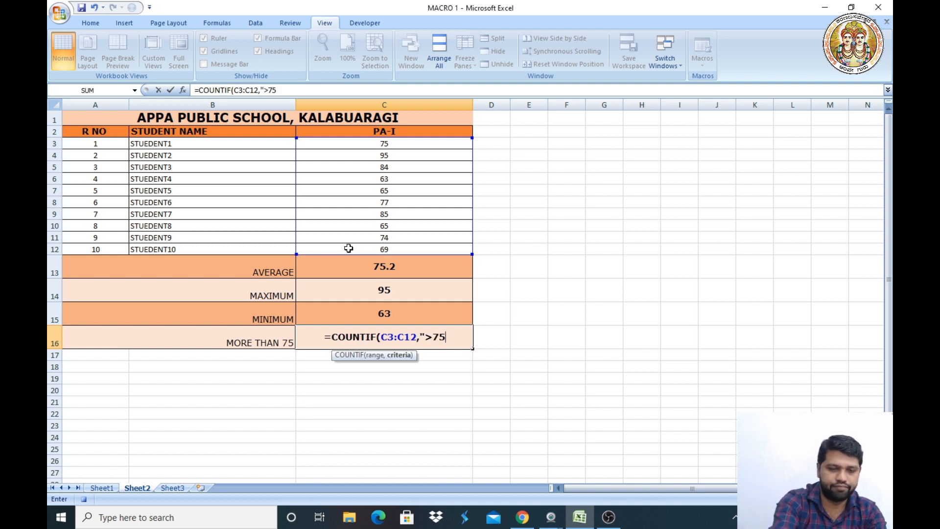
type("\")")
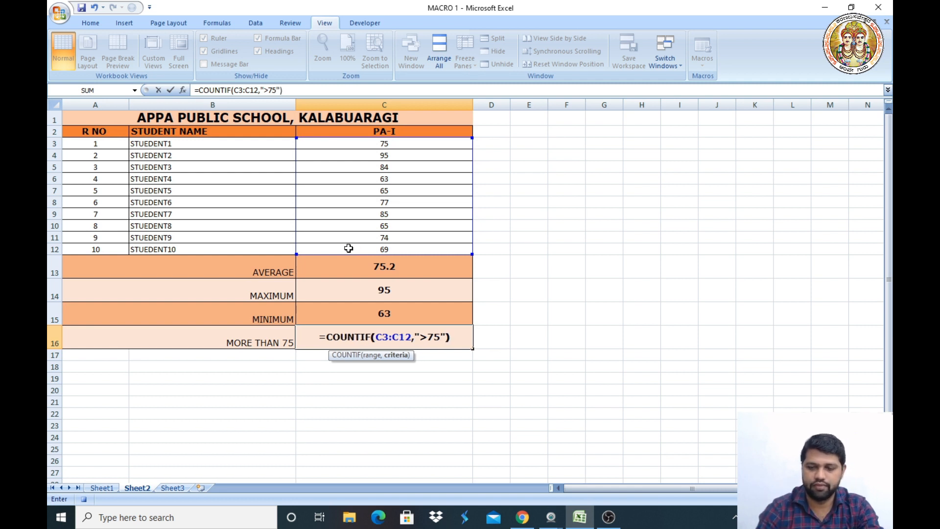
key("Return")
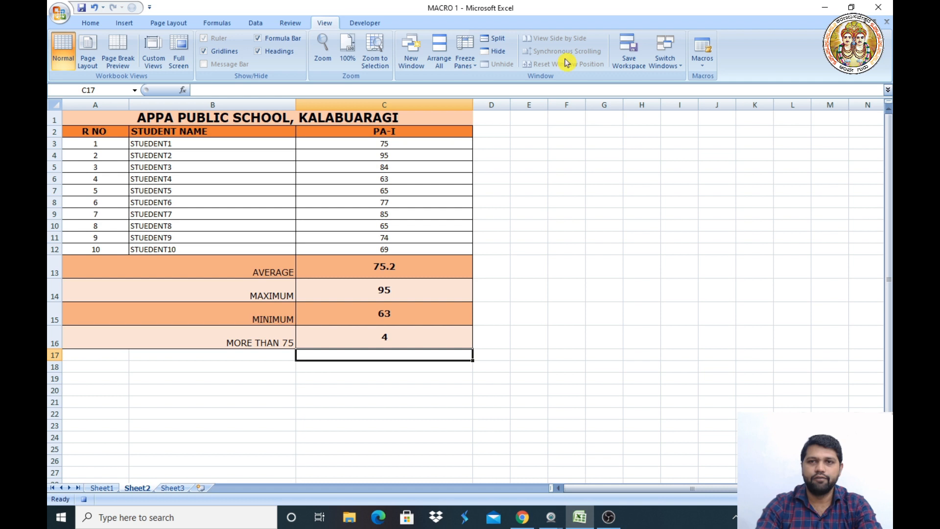
left_click(702, 71)
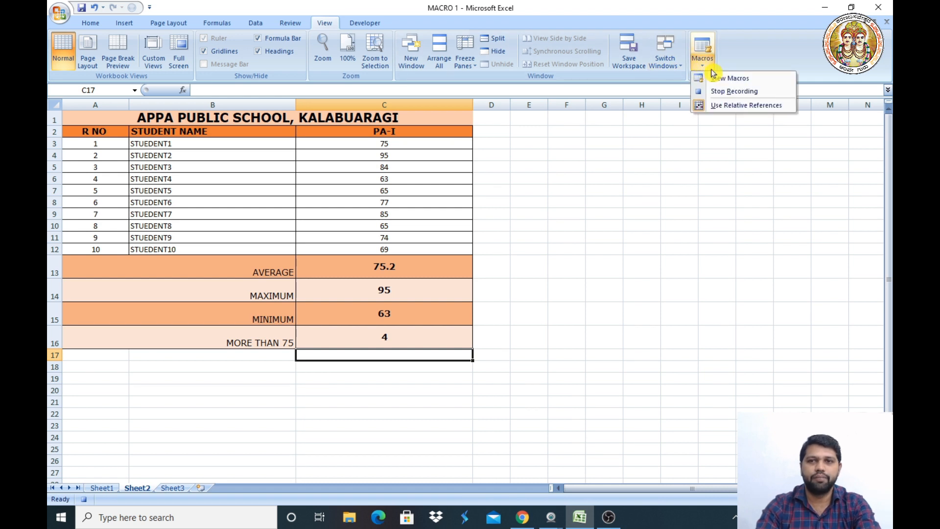
left_click(728, 92)
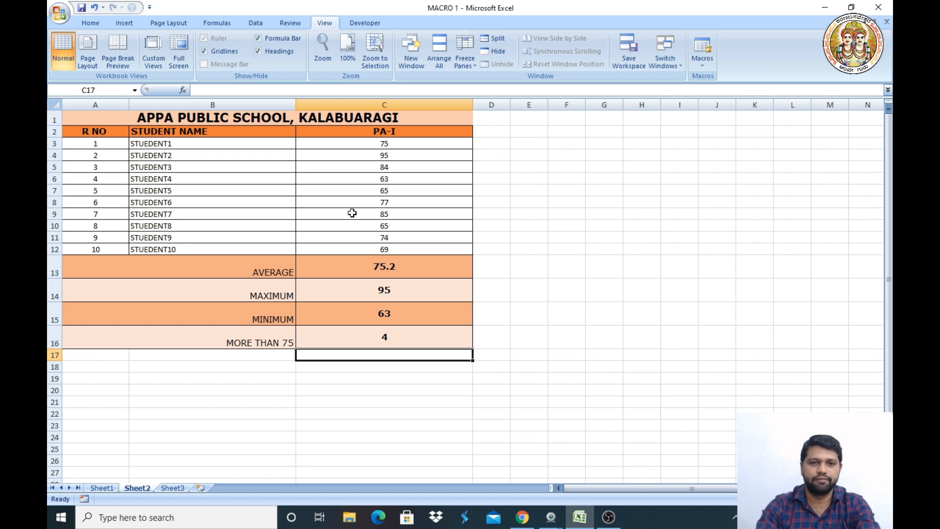
Check the shortcut in MACROSEXAMPLE's code and run the macro from cell C3 on Sheet3.
left_click(172, 489)
left_click(403, 145)
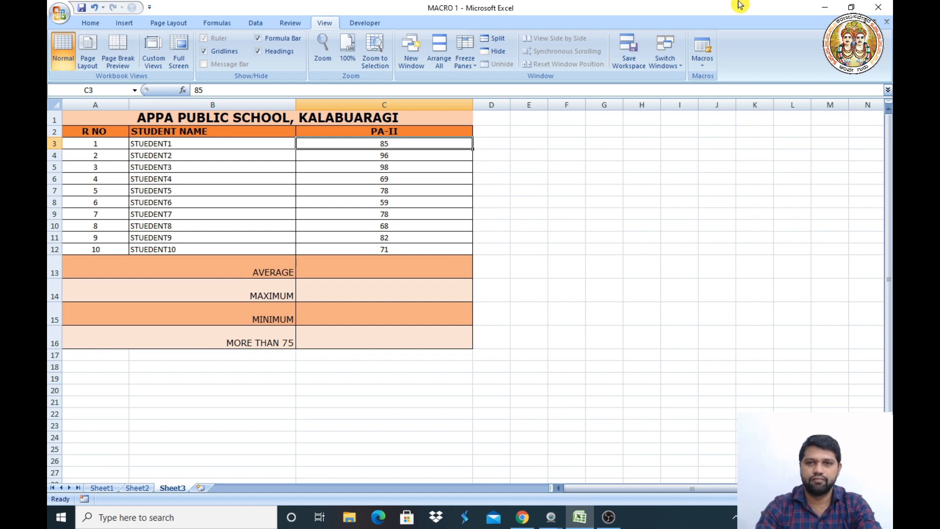
left_click(705, 63)
left_click(715, 80)
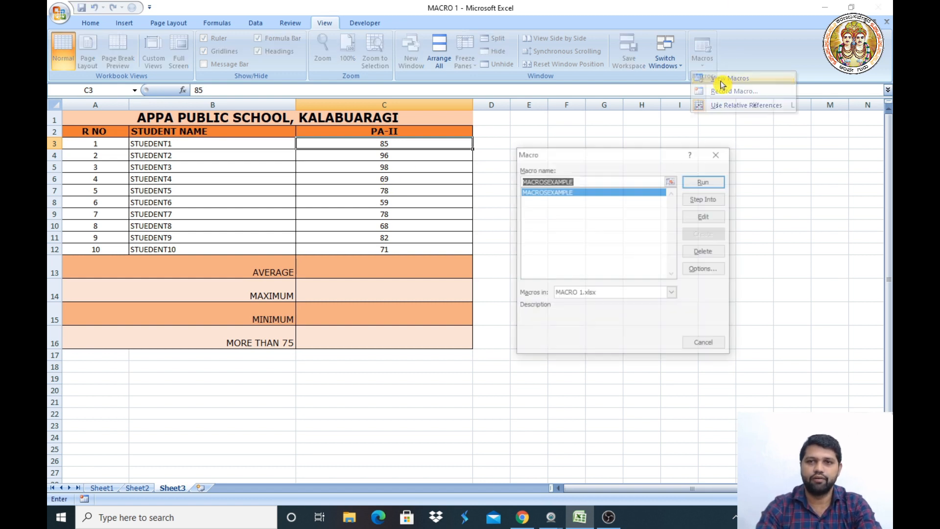
left_click(705, 216)
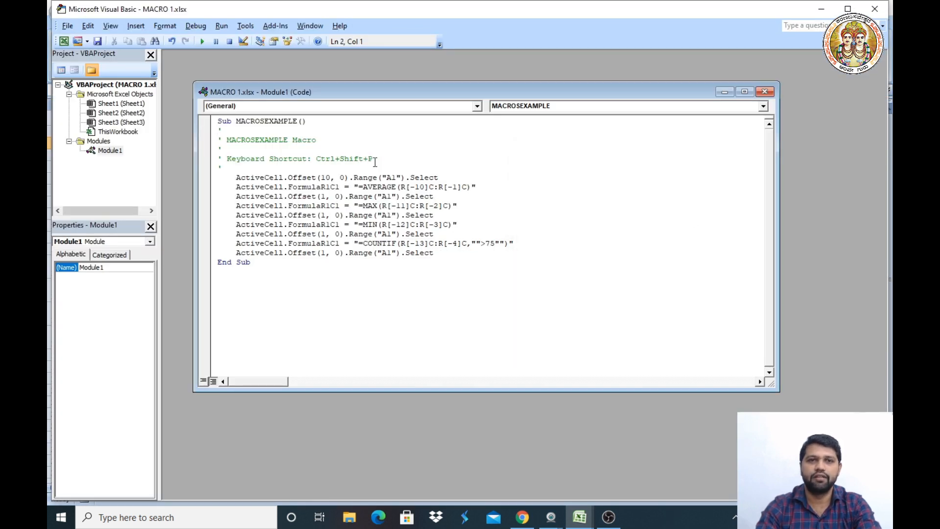
left_click(572, 506)
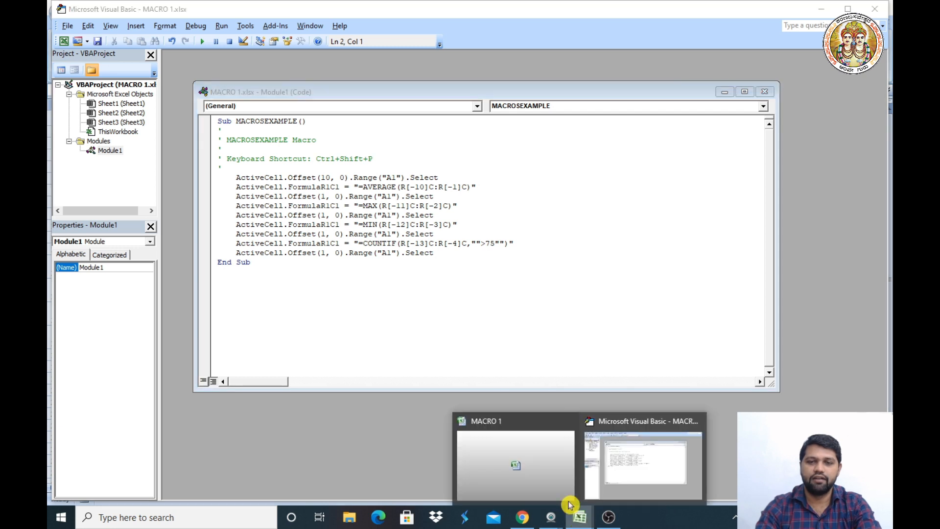
left_click(542, 468)
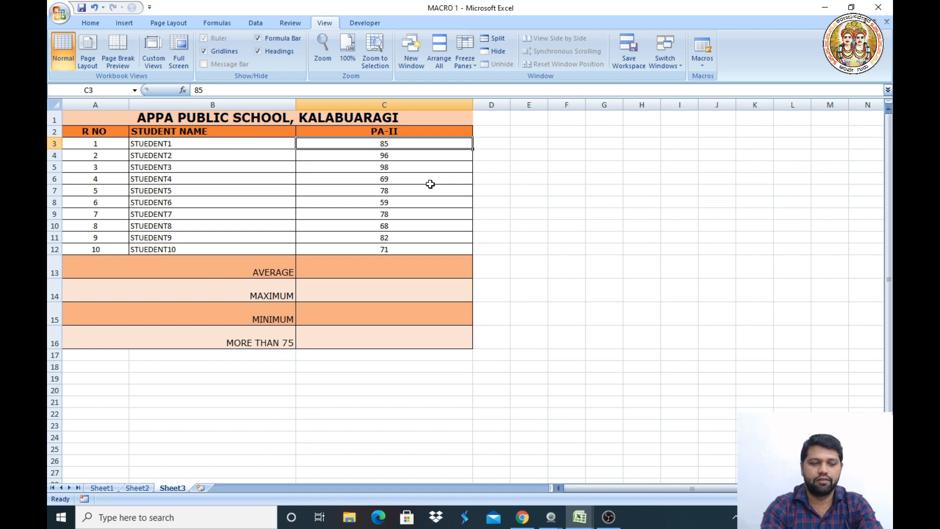
key("ctrl+m")
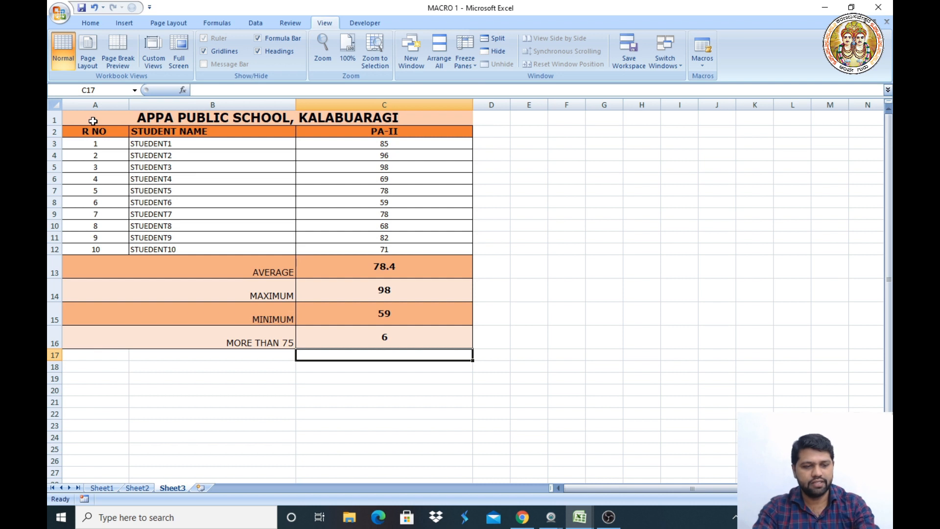
Copy the entire contents of Sheet3 into a new worksheet.
key("ctrl+a")
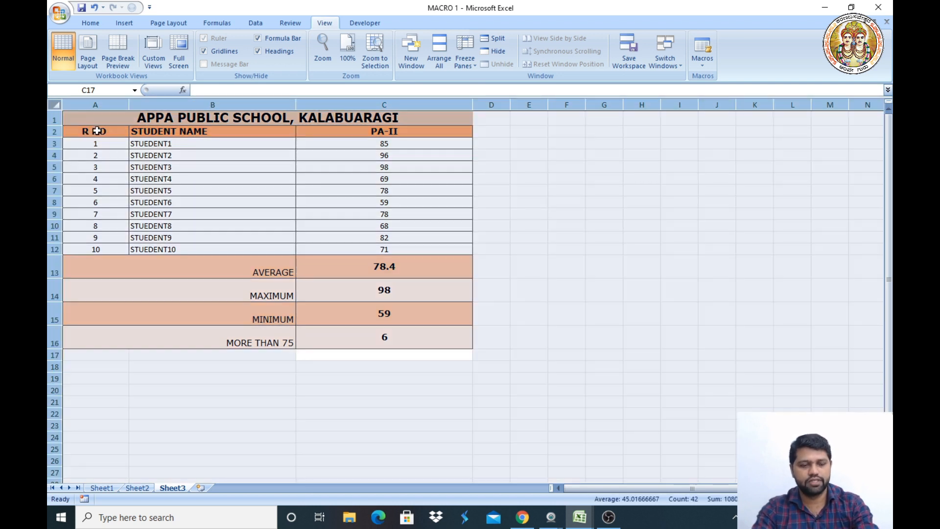
key("ctrl+c")
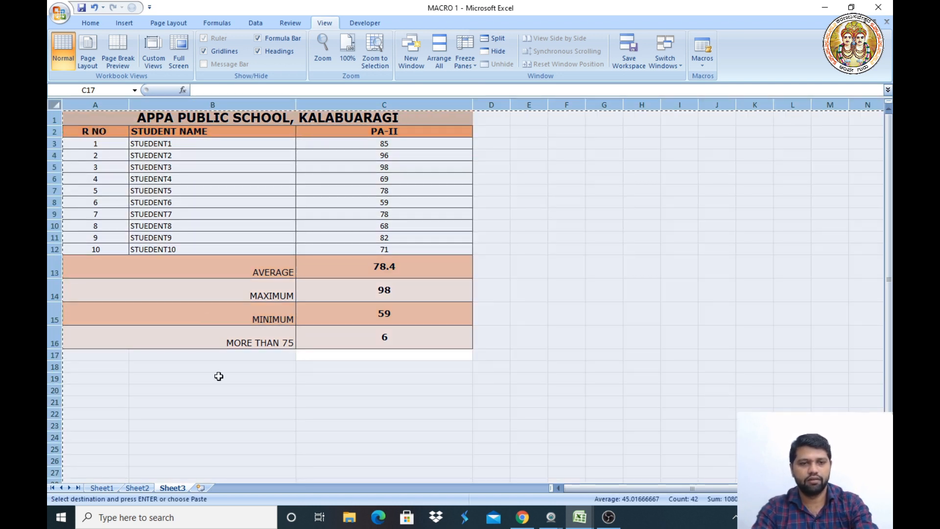
left_click(199, 488)
key("ctrl+v")
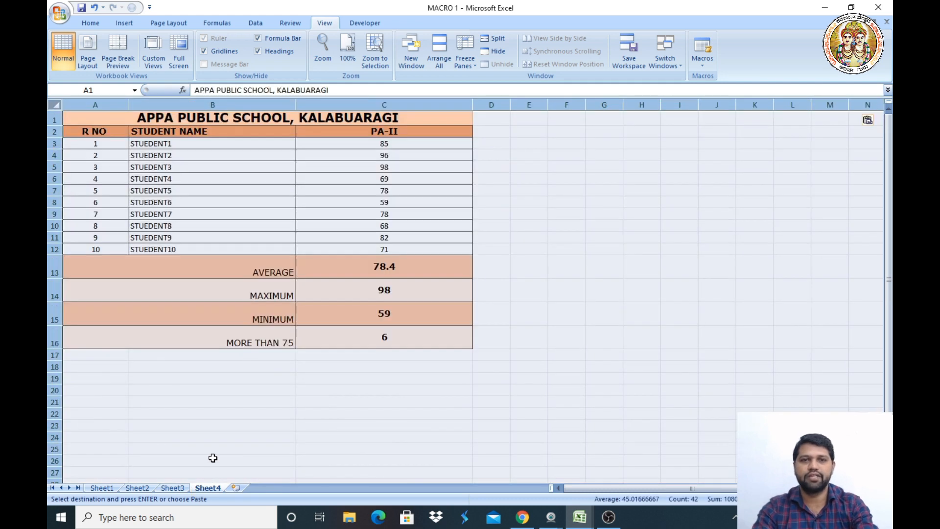
Clear the PA-II marks and the calculated results in C3:C16 on Sheet4.
left_click(384, 143)
left_click_drag(391, 142, 386, 249)
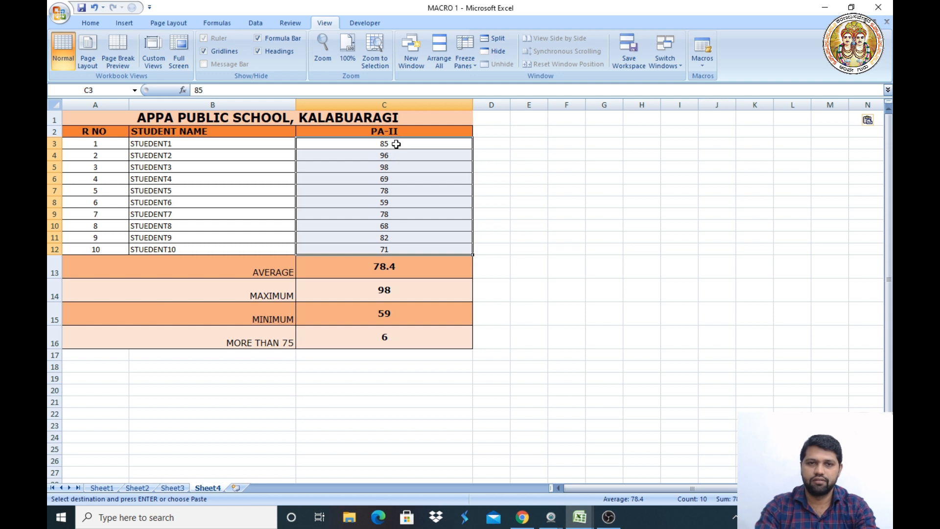
left_click_drag(405, 147, 405, 348)
left_click(417, 335)
left_click_drag(403, 147, 395, 337)
key("Delete")
Enter the PA-II marks 85, 96, 75, 36, 74, 85, 69, 98, 75 and 69 in C3:C12 on Sheet4.
left_click(399, 144)
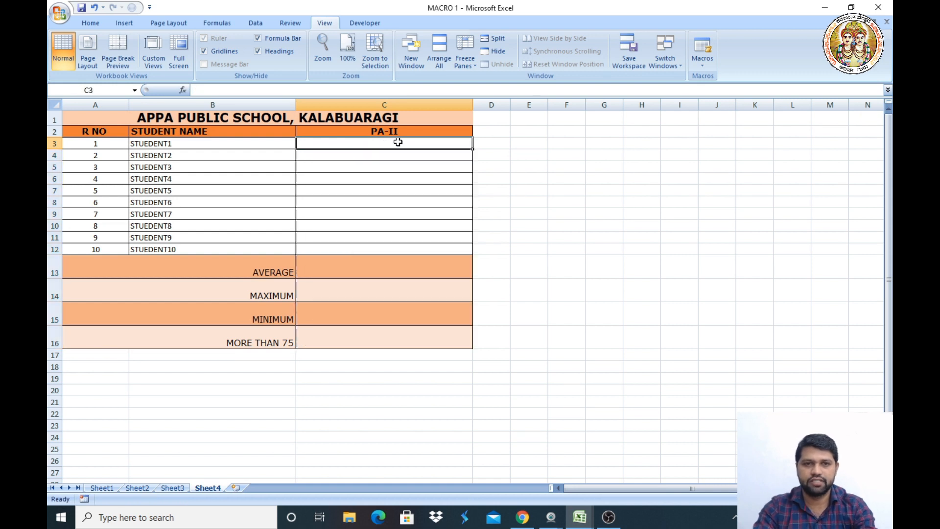
type("85")
key("Return")
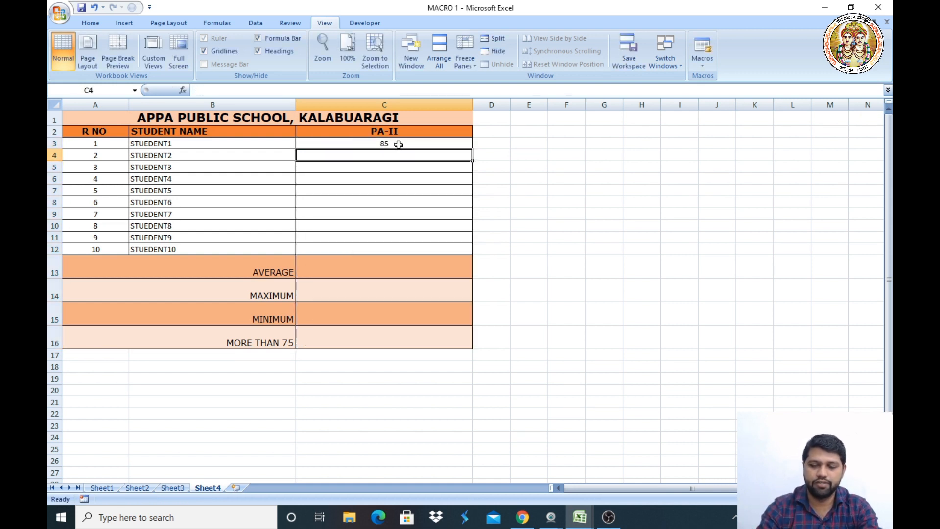
type("96")
key("Return")
type("75")
key("Return")
type("36")
key("Return")
type("74")
key("Return")
type("85")
key("Return")
type("69")
key("Return")
type("98")
key("Return")
type("75")
key("Return")
type("69")
key("Return")
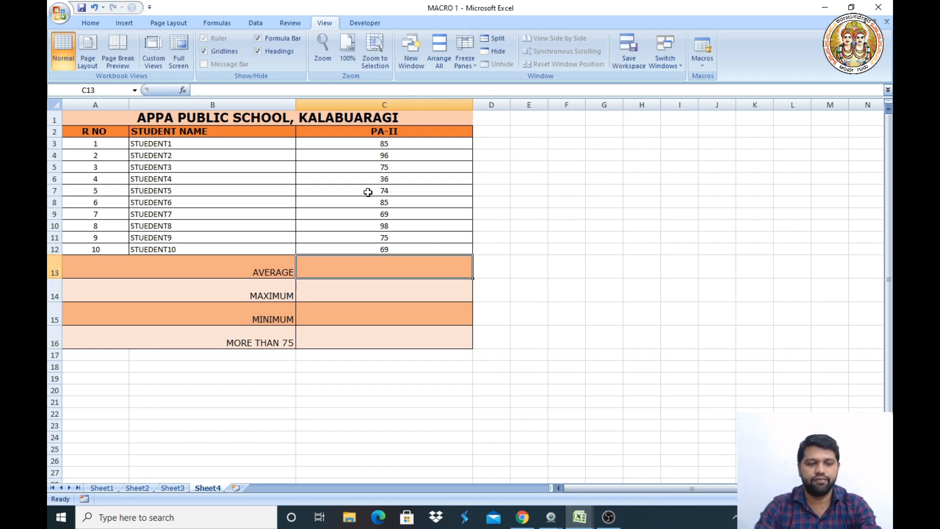
Try running MACROSEXAMPLE from cell C13 on Sheet4 and clear the results it writes in C23:C26.
key("ctrl+m")
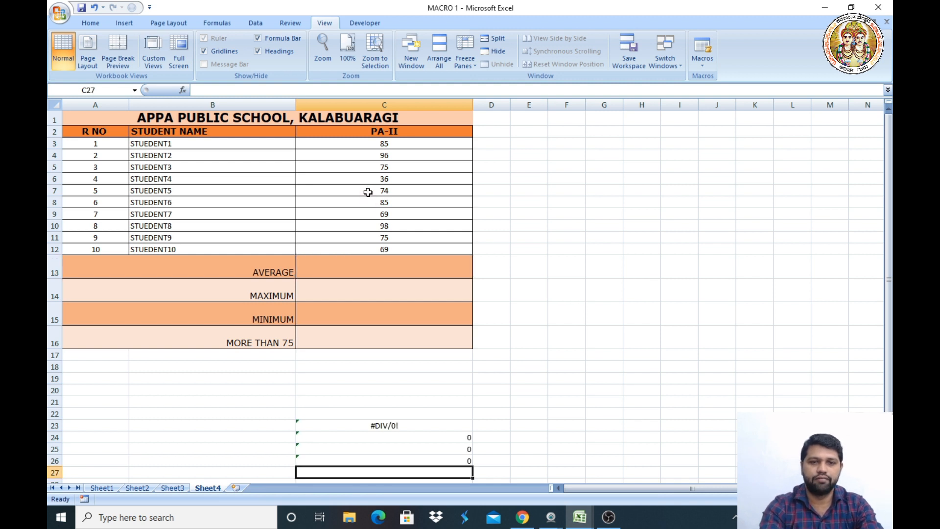
left_click_drag(352, 402, 354, 461)
key("Delete")
Run MACROSEXAMPLE from cell C3 on Sheet4 to fill in the average, maximum, minimum and more-than-75 results.
left_click(379, 142)
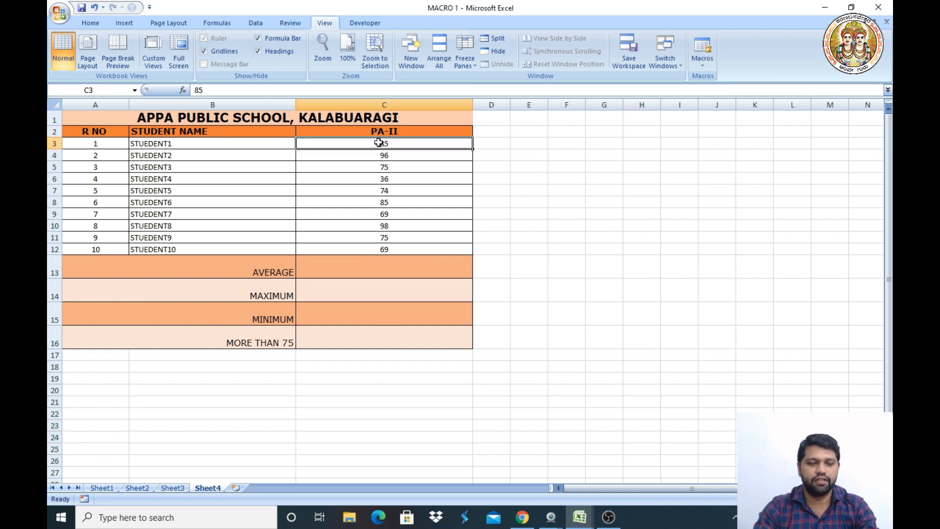
key("ctrl+m")
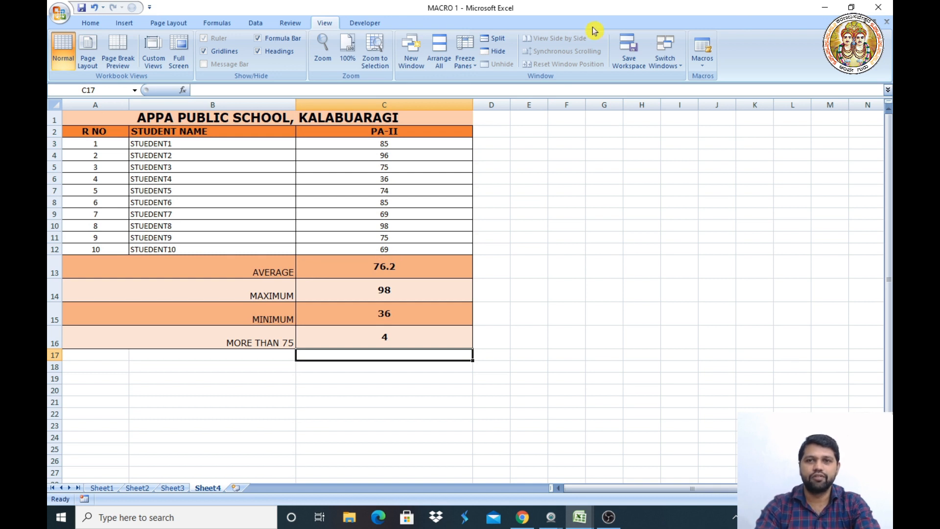
Open MACROSEXAMPLE's code from the workbook's macro list to review it, and minimize the code editor.
left_click(704, 69)
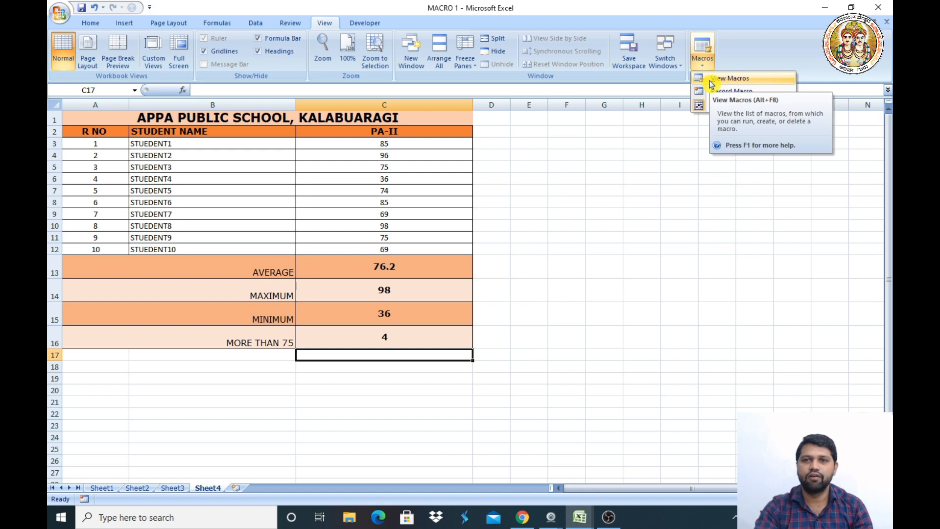
left_click(712, 84)
left_click_drag(581, 158, 391, 104)
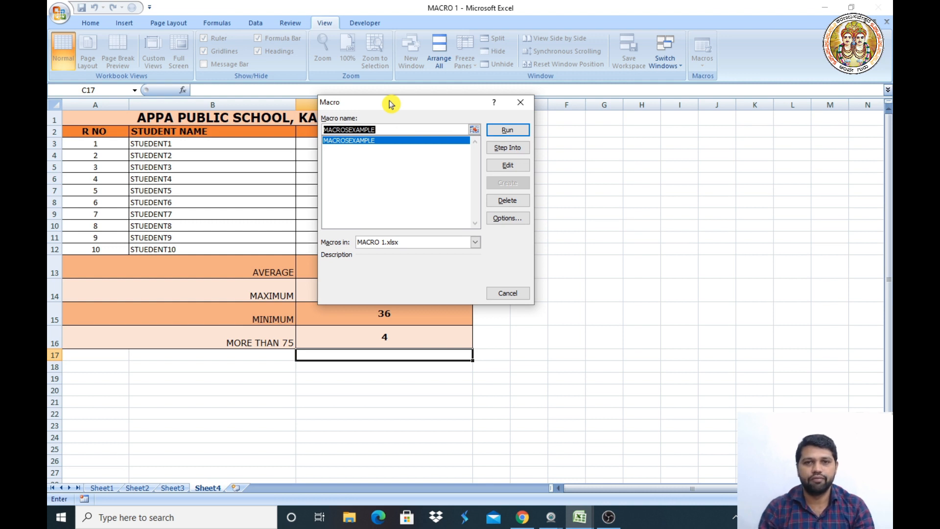
left_click(420, 153)
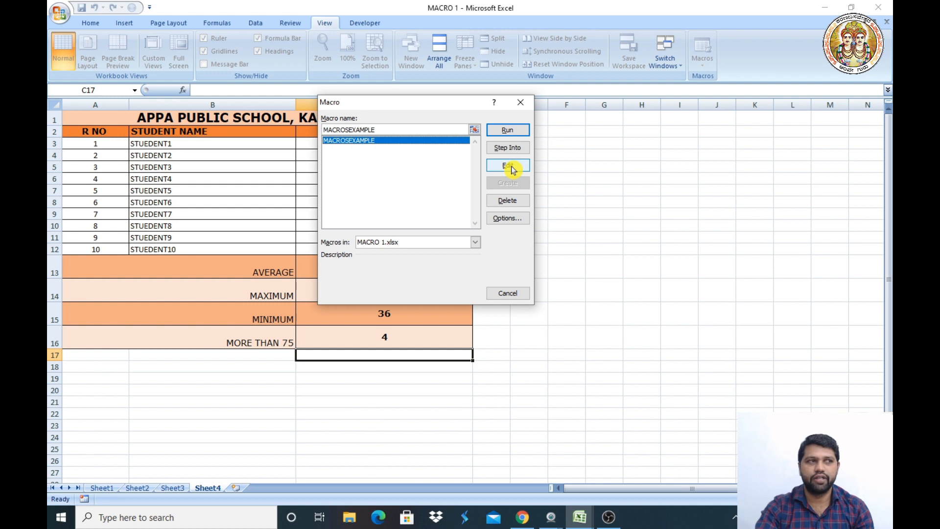
left_click(511, 168)
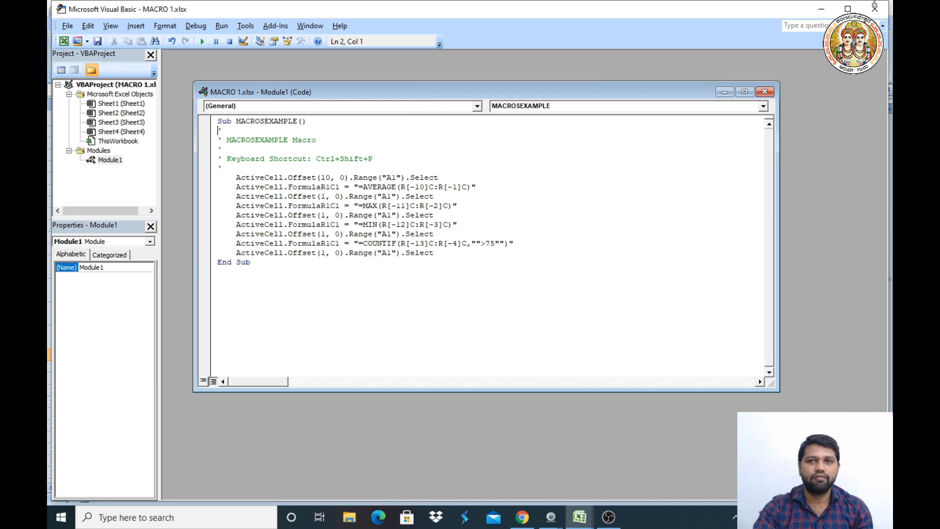
left_click(825, 13)
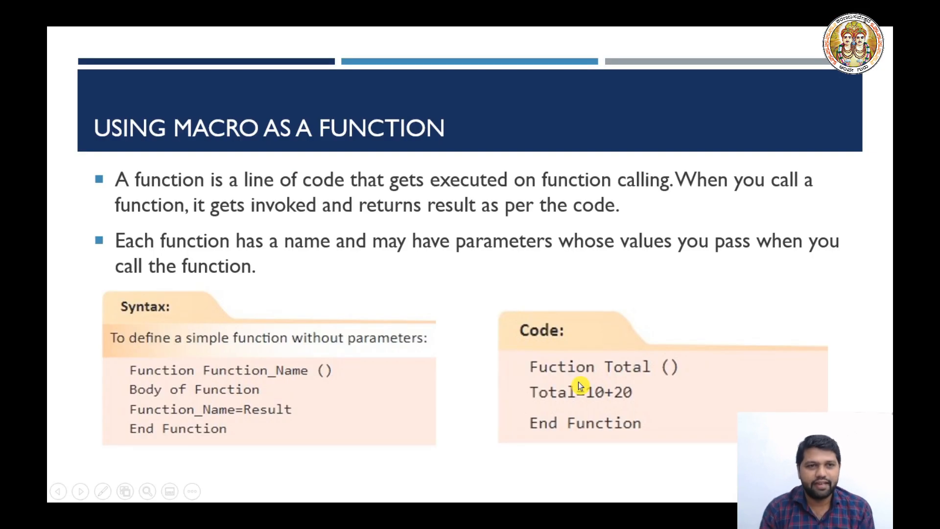